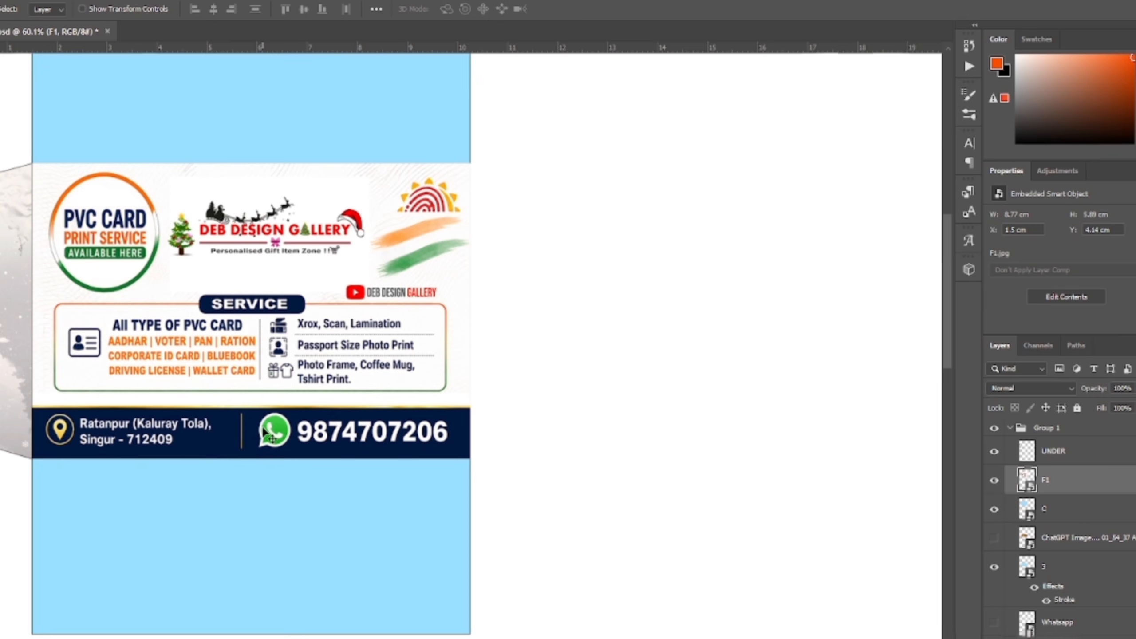
Step: Stretch the F1 artwork's lower edge to make it 5.91 cm high, and clip it to layer C beneath it
key("ctrl+t")
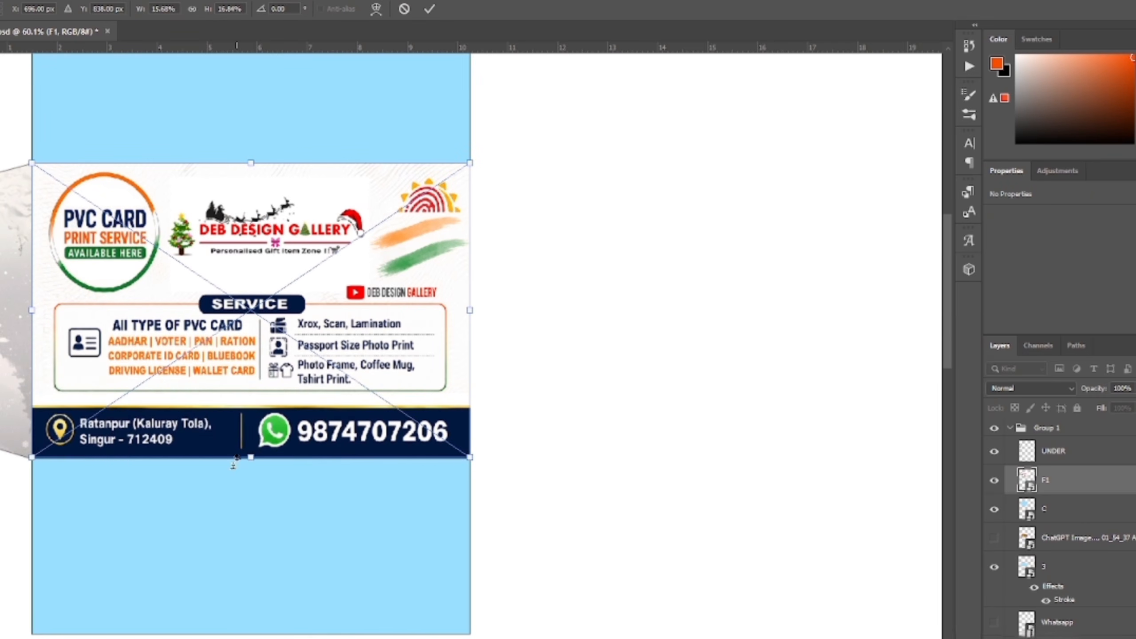
mouse_move(250, 457)
left_mouse_down()
mouse_move(256, 304)
mouse_move(251, 459)
left_mouse_up()
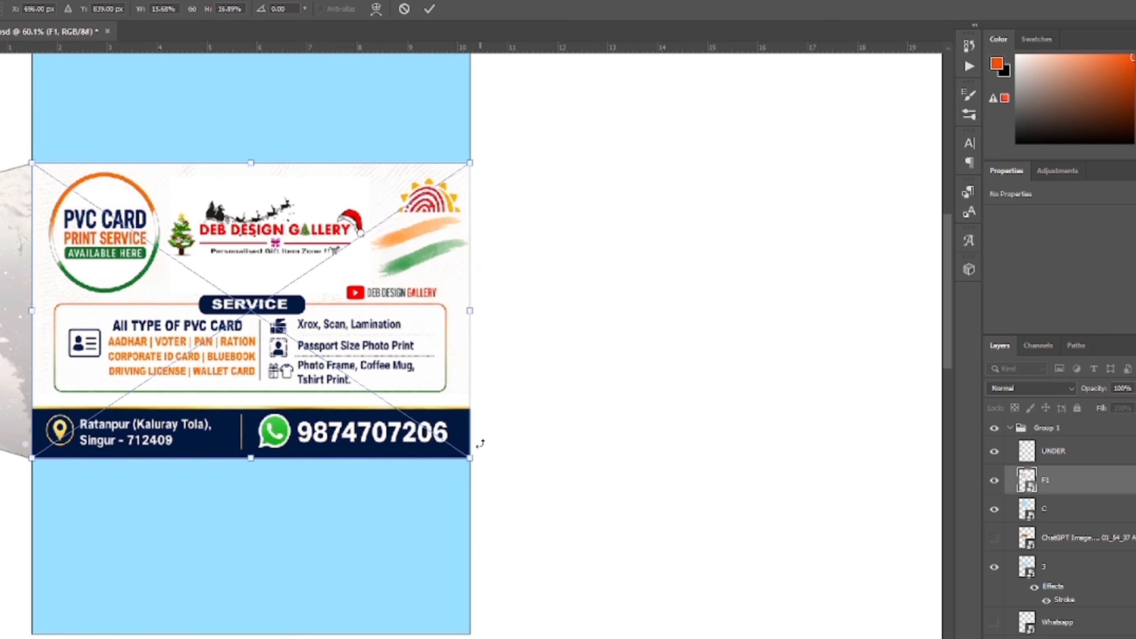
key("Return")
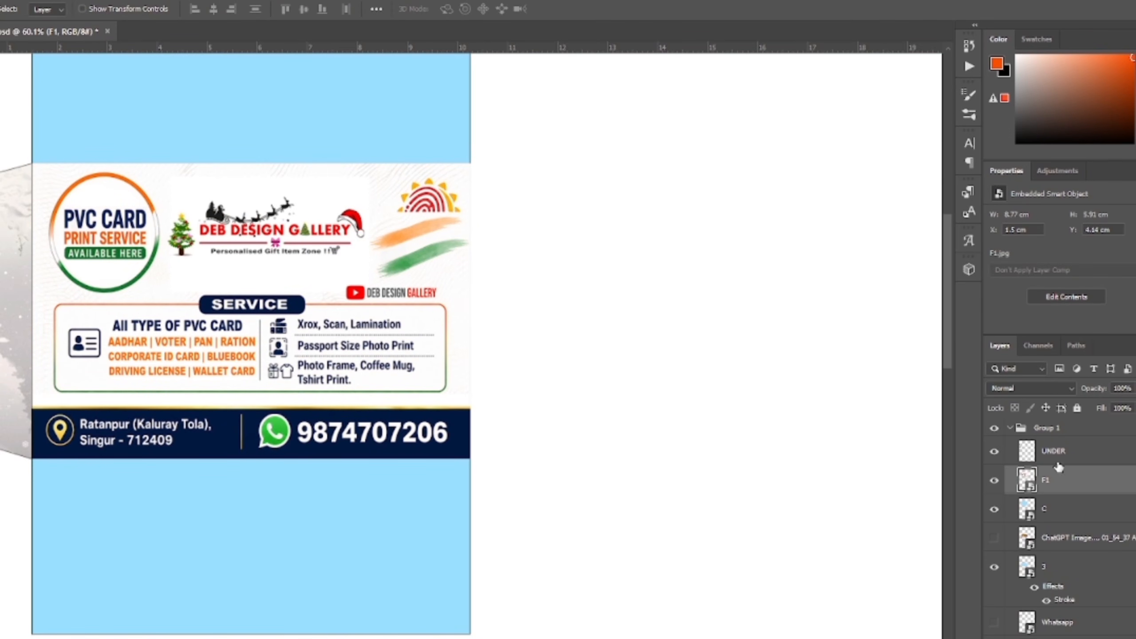
right_click(1059, 480)
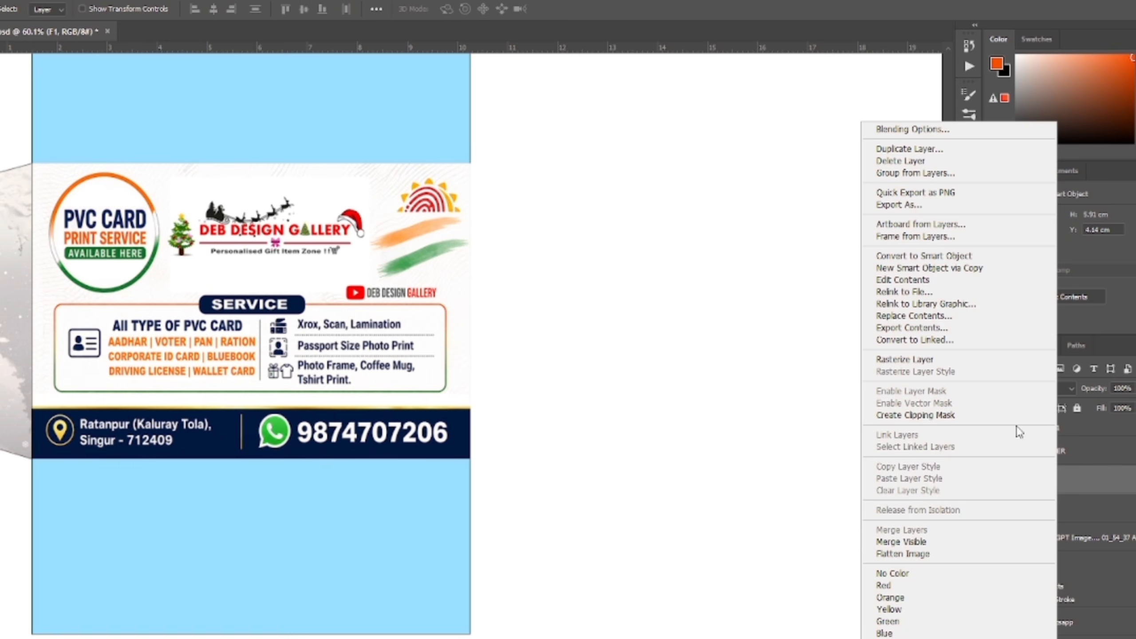
left_click(956, 415)
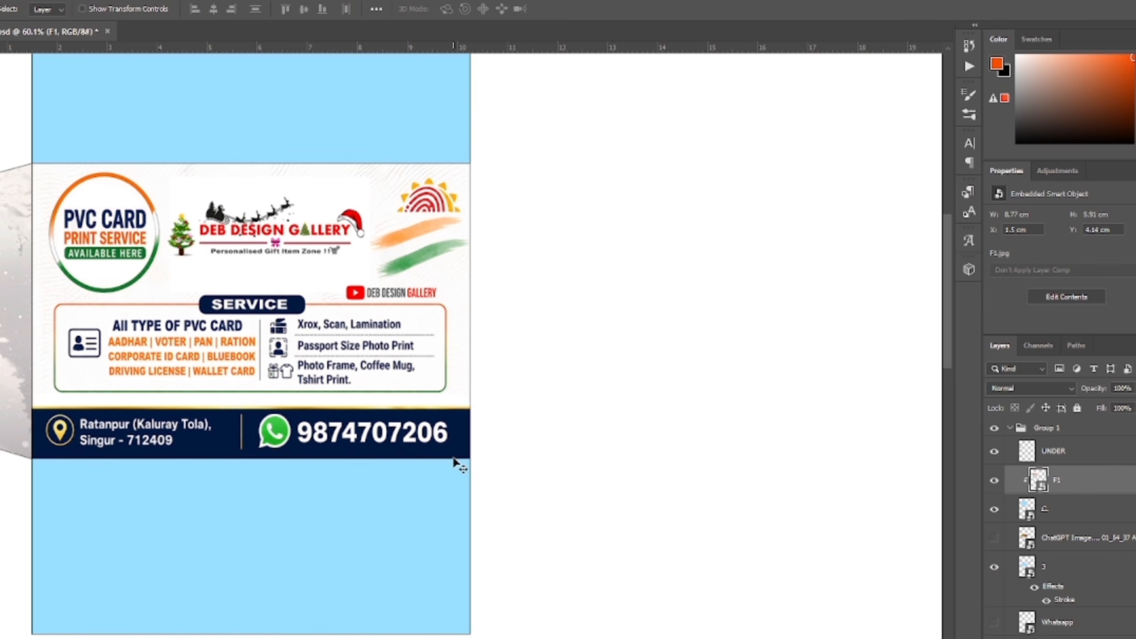
Step: Examine which parts of the envelope template layers C, 3, 3.5 and UNDER cover, toggling the visibility of C and 3
left_click(995, 511)
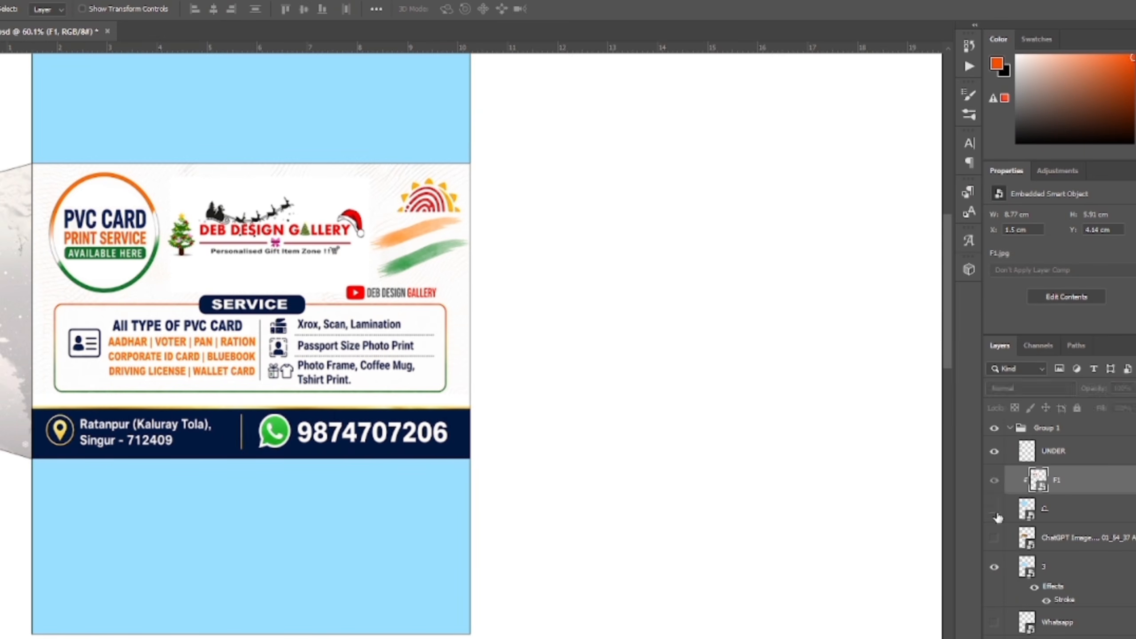
left_click(996, 512)
left_click(1045, 572)
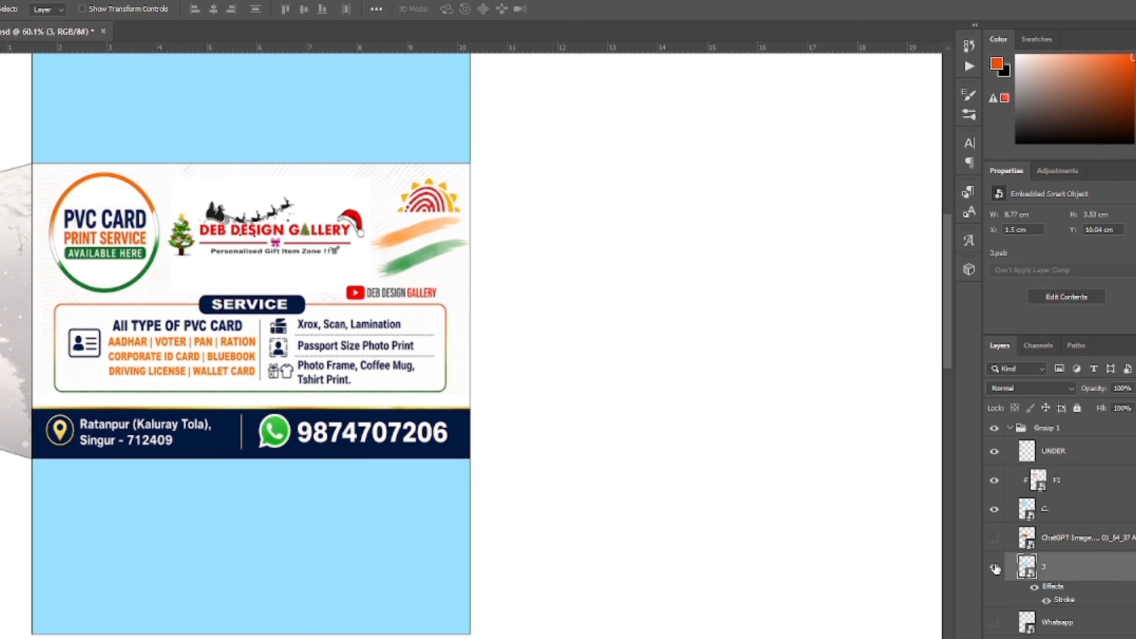
left_click(993, 568)
left_click(993, 568)
left_click(1054, 637)
scroll(611, 624, "up", 5)
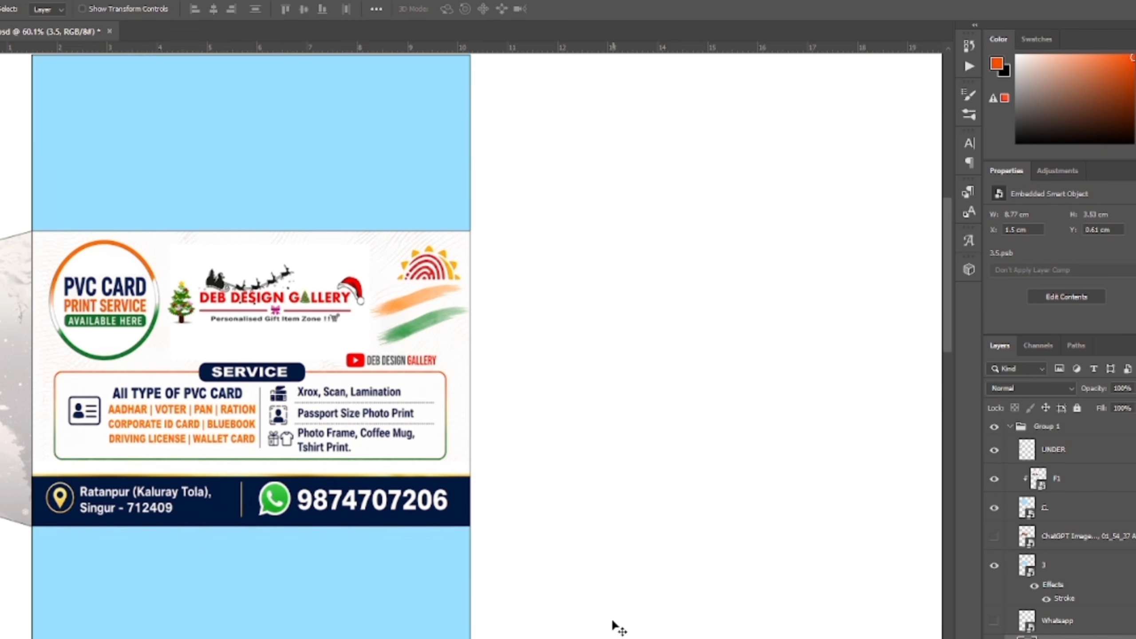
scroll(636, 281, "down", 1)
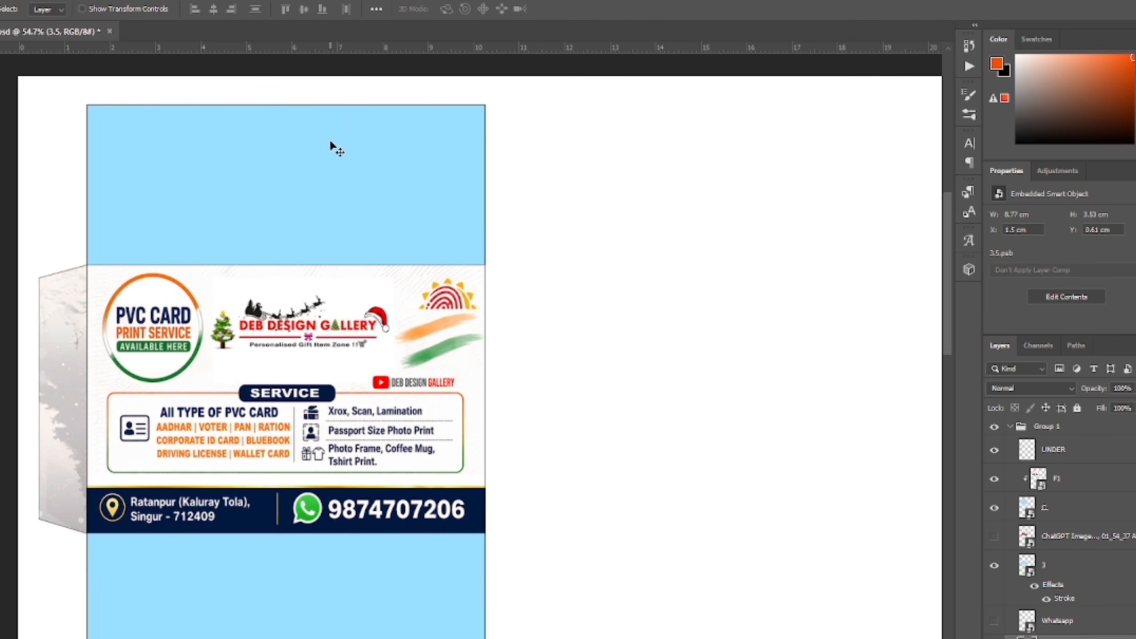
scroll(589, 221, "down", 1)
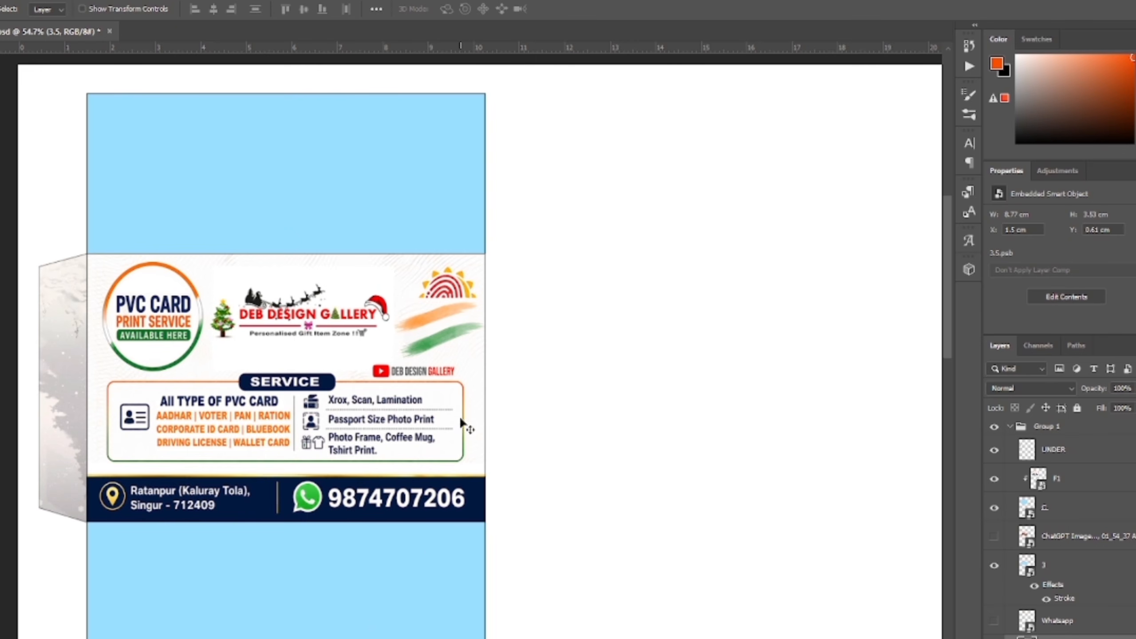
left_click(1007, 461)
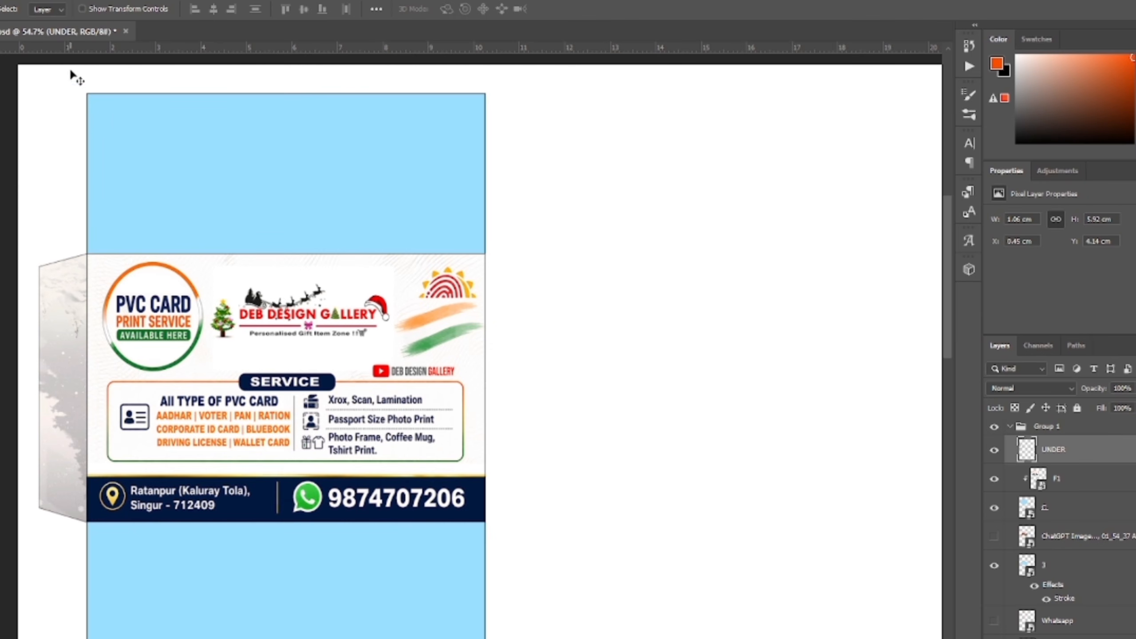
left_click(1060, 512)
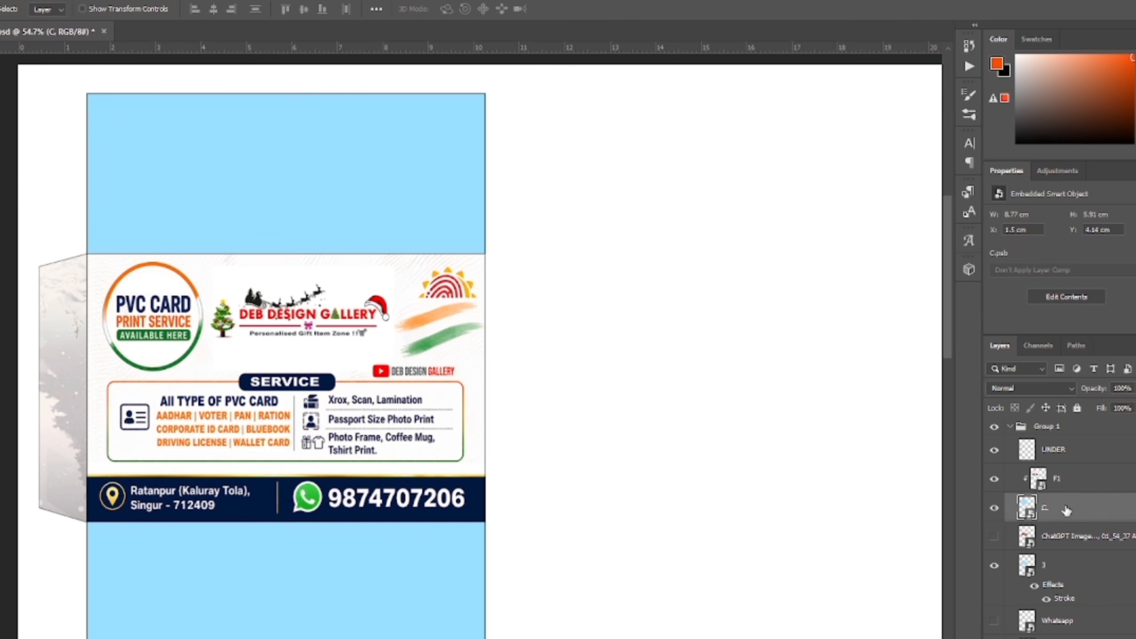
Step: Add a linear Gradient Overlay to layer 3, the lower flap, using the Yellow, Green, Blue preset
left_click(1064, 567)
double_click(1068, 557)
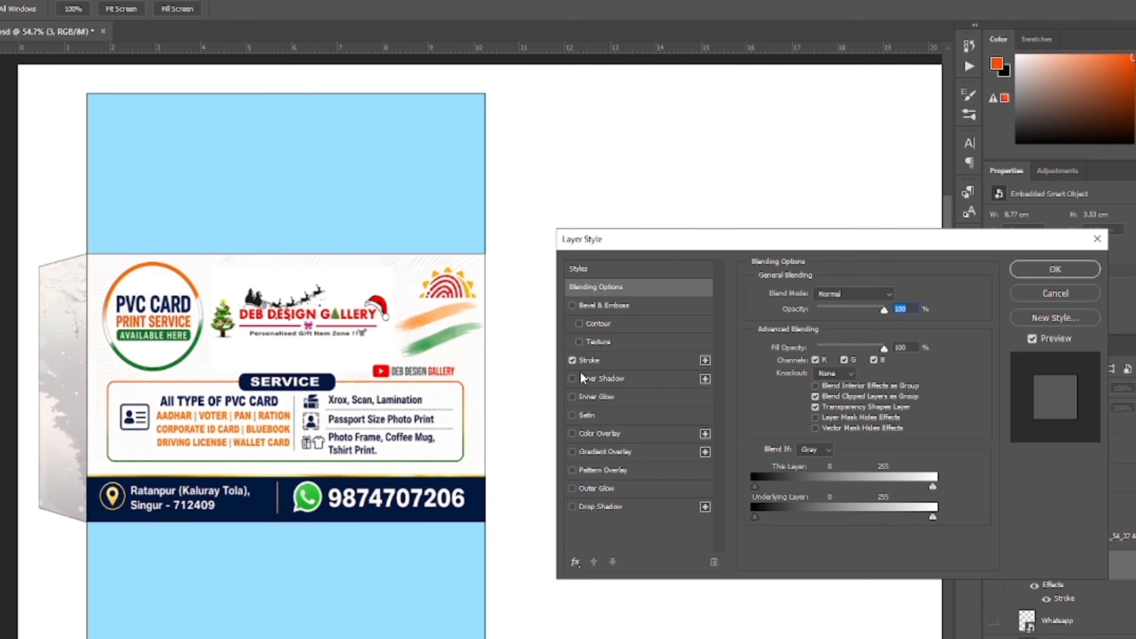
left_click(571, 451)
left_click(601, 450)
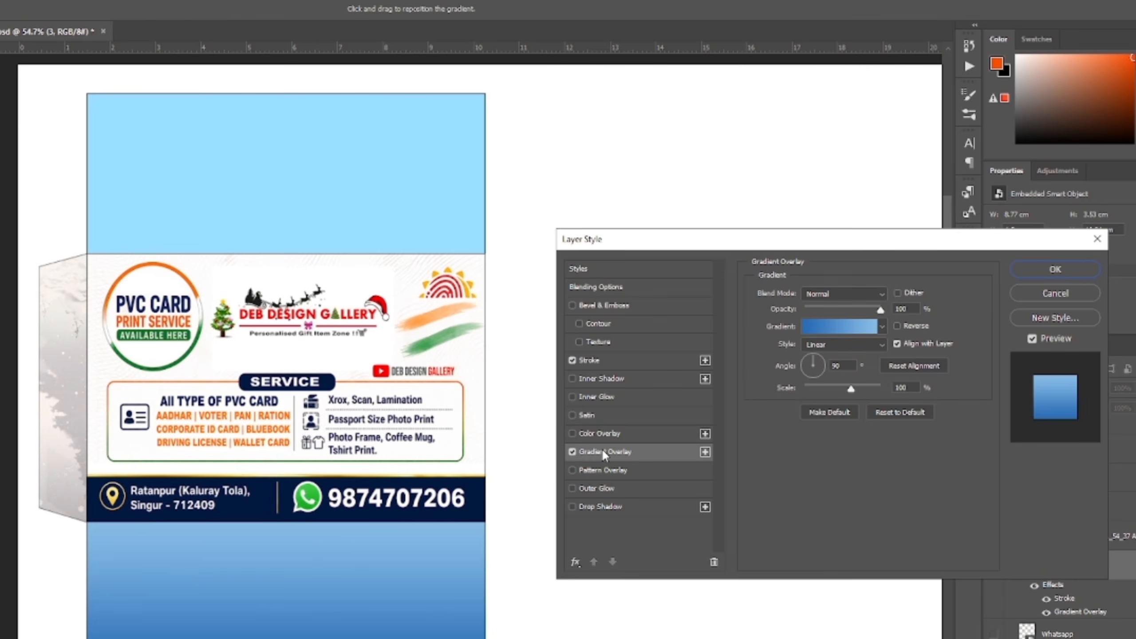
left_click(860, 327)
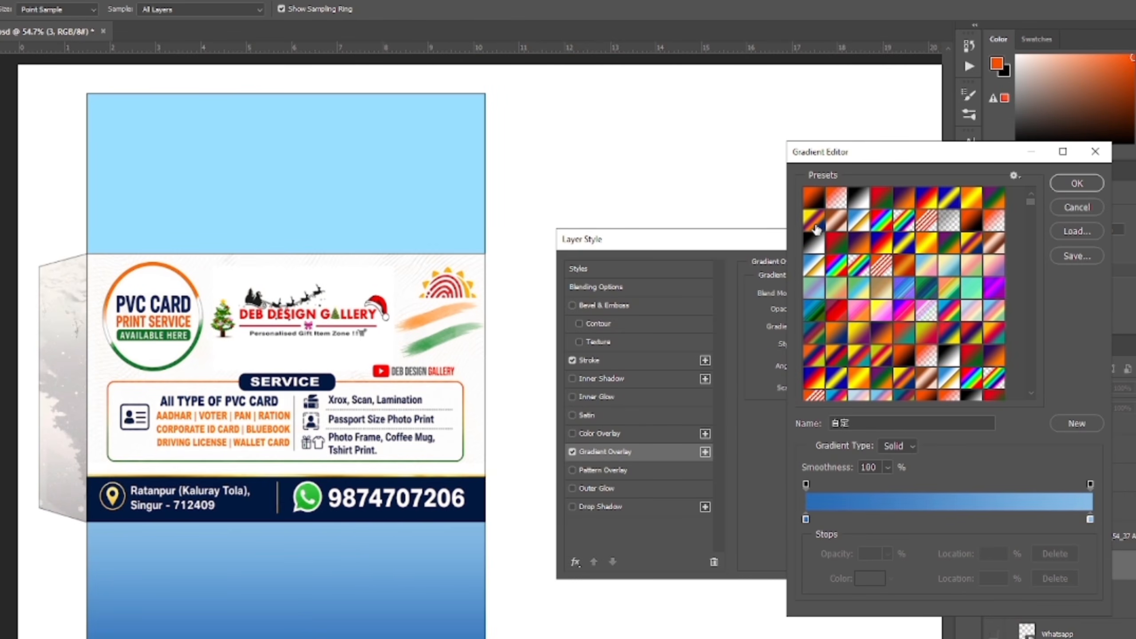
left_click(815, 228)
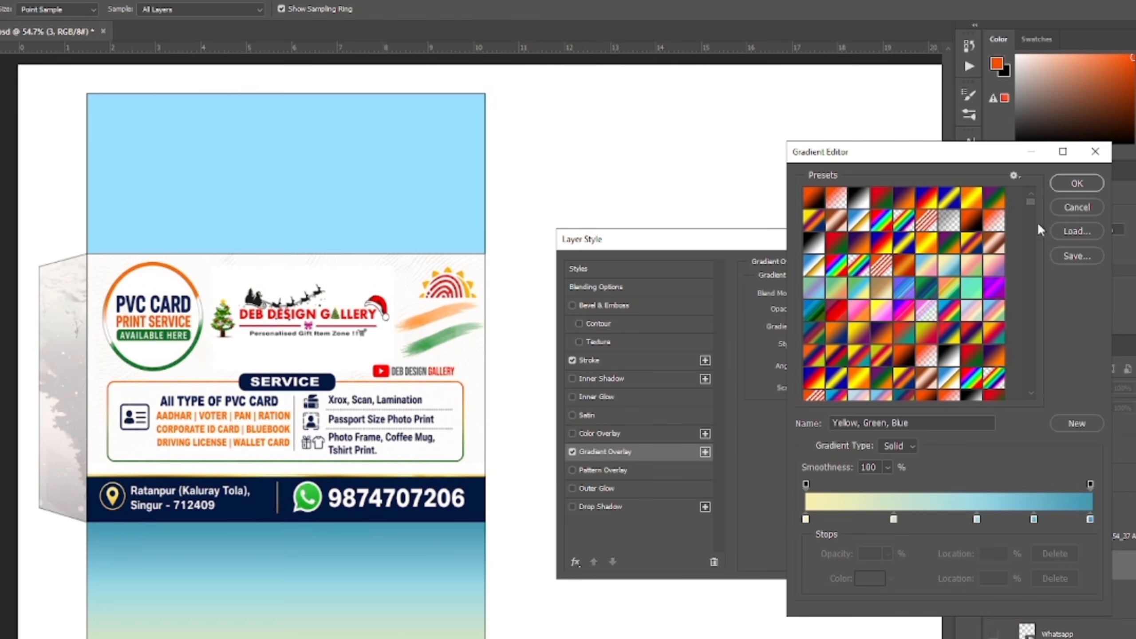
Step: Recolour the blue end stop of the lower flap's gradient with the navy sampled from the contact band, and apply the layer style
left_click(1090, 520)
left_click(868, 578)
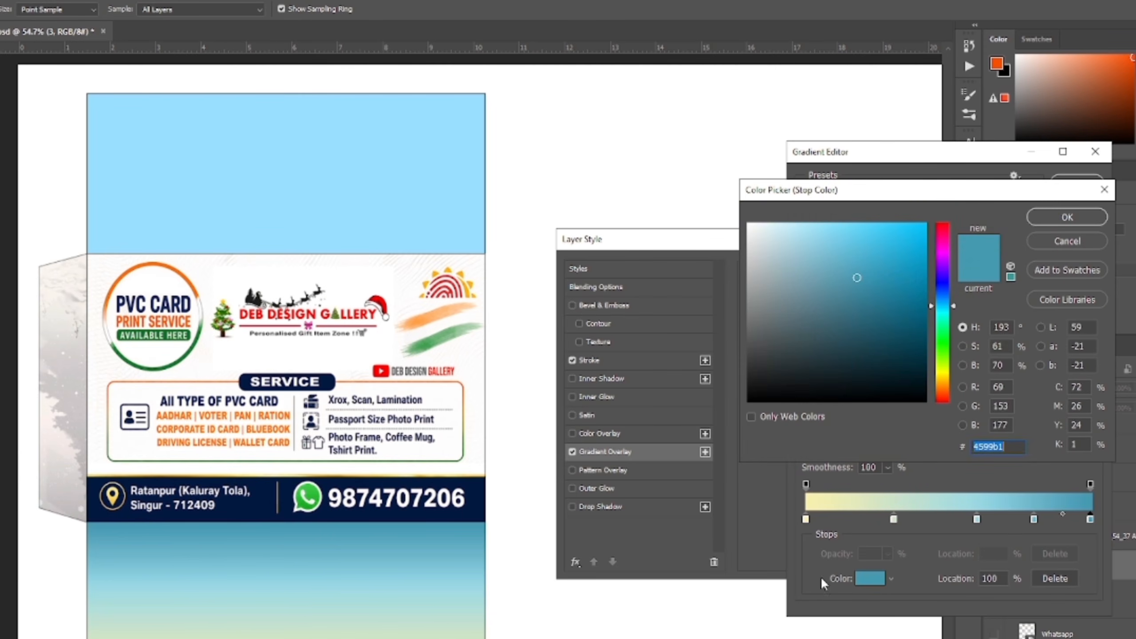
left_click(446, 509)
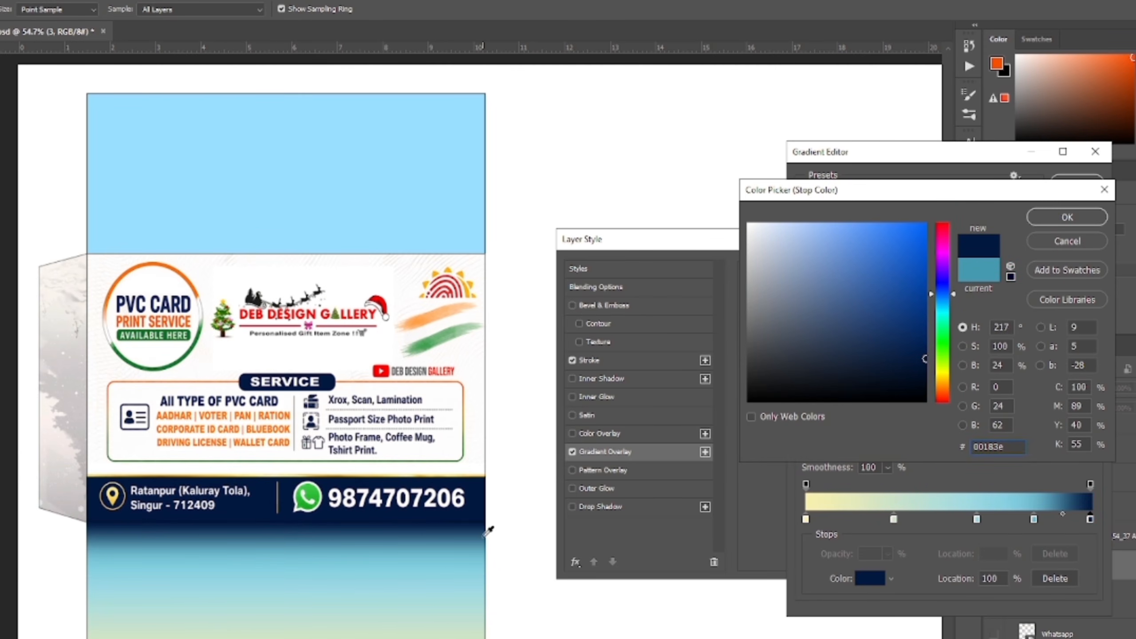
left_click(1042, 220)
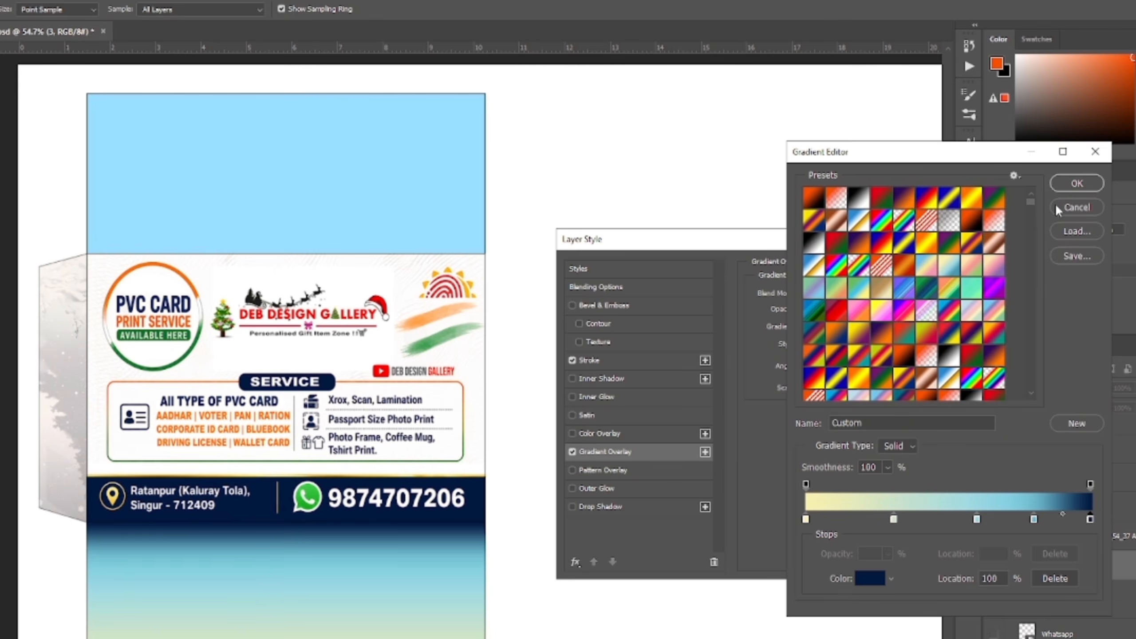
left_click(1067, 188)
left_click(1039, 271)
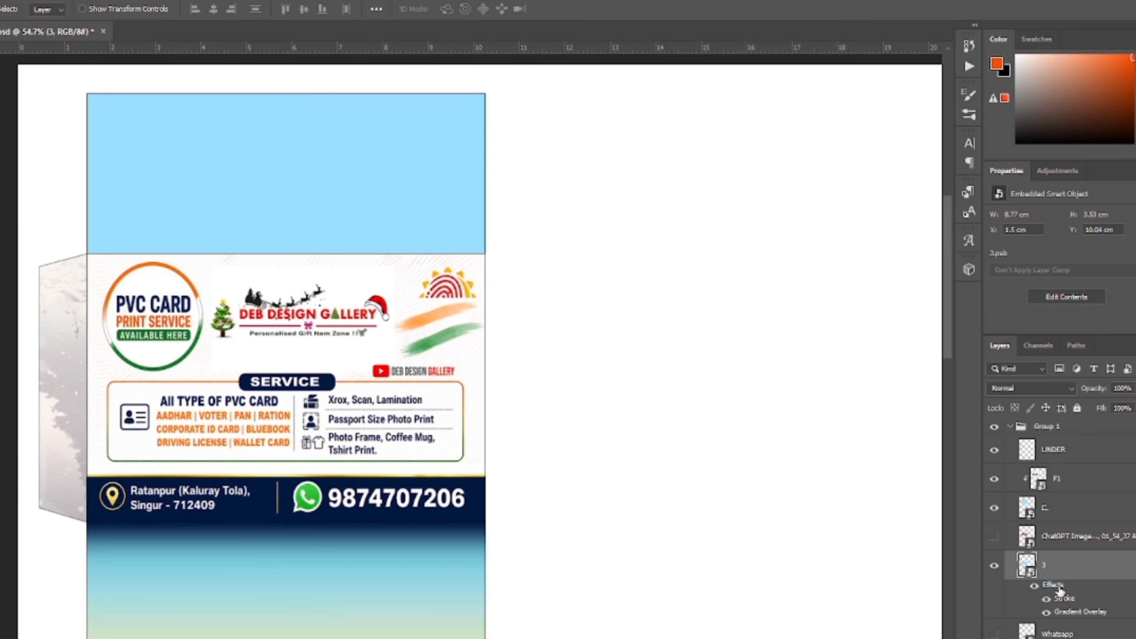
Step: Add a Gradient Overlay to layer 3.5, the upper flap, using the Yellow, Green, Blue preset with its direction reversed
scroll(1062, 591, "down", 1)
left_click(1056, 635)
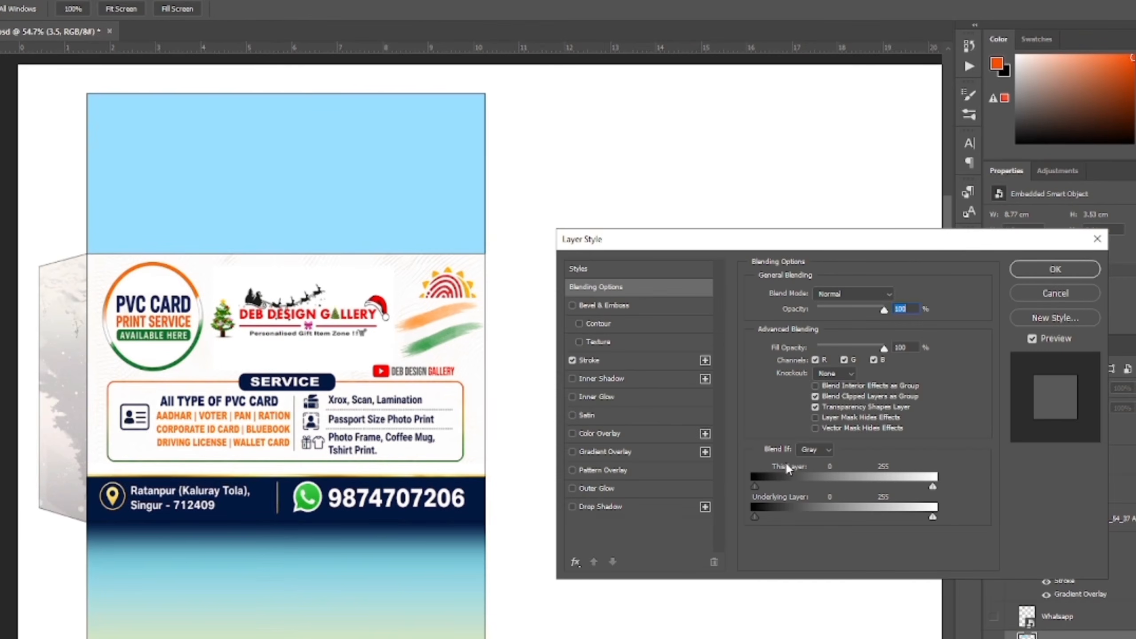
left_click(599, 451)
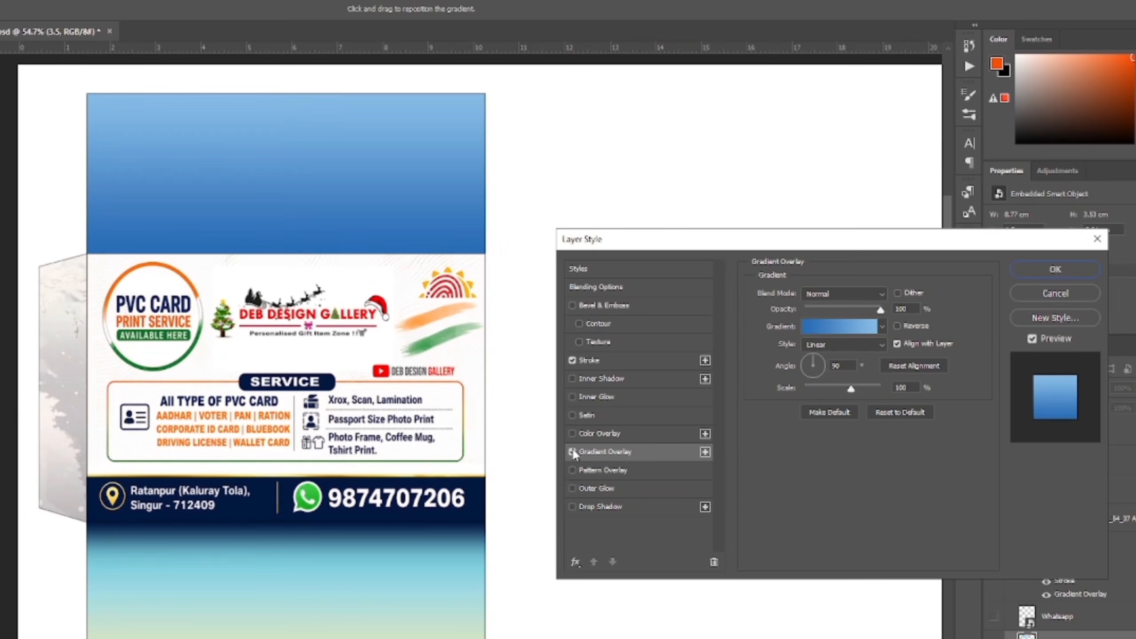
left_click(843, 335)
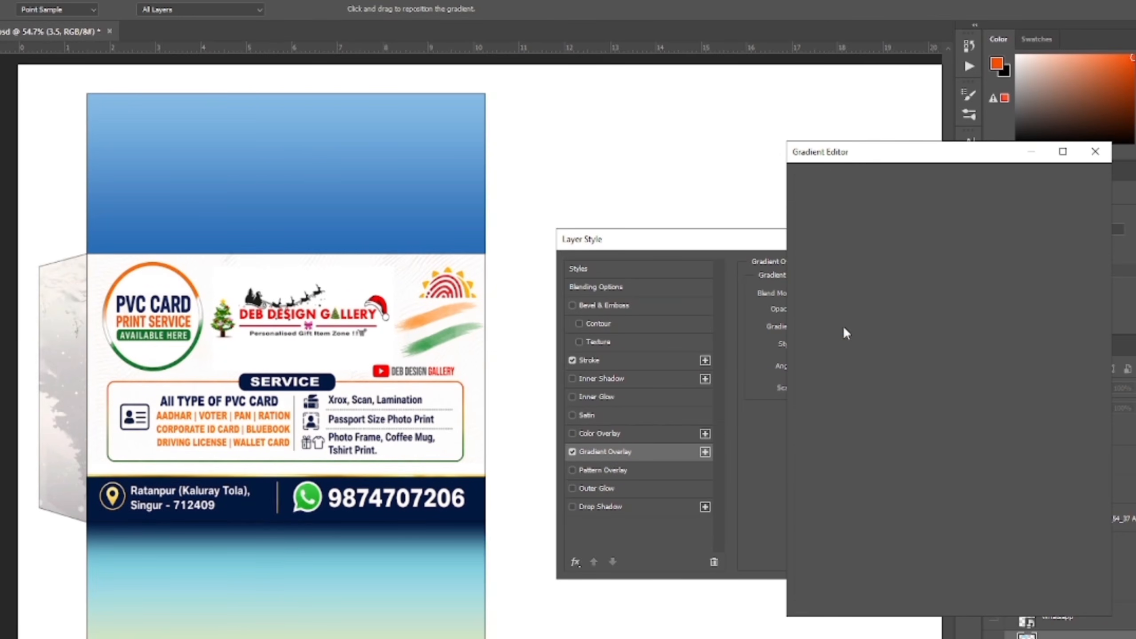
left_click(947, 269)
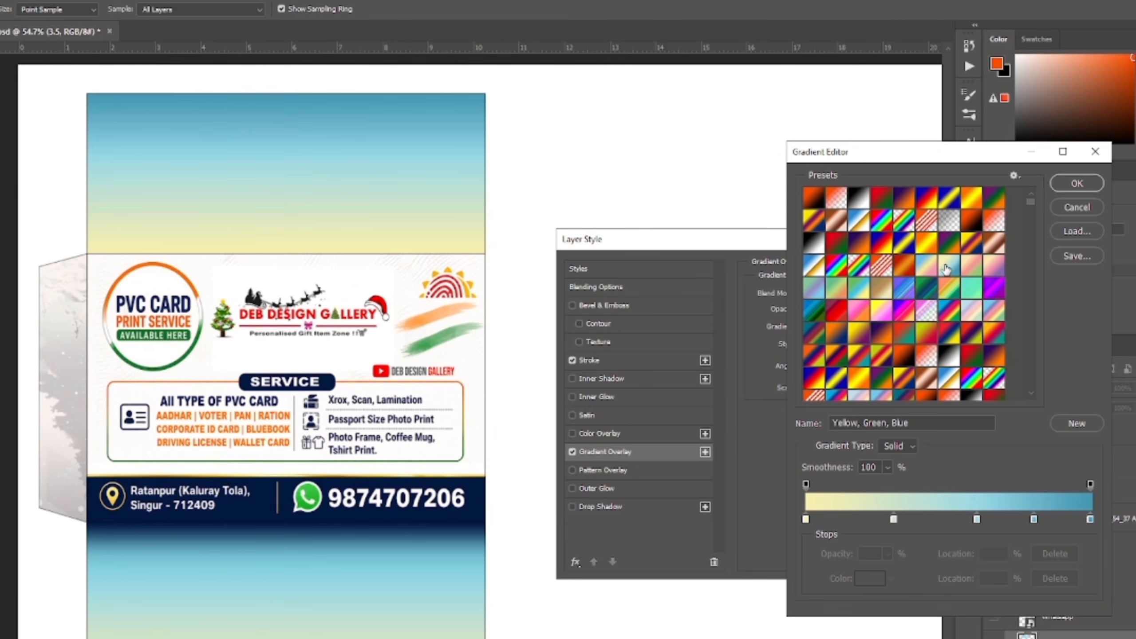
left_click(1088, 189)
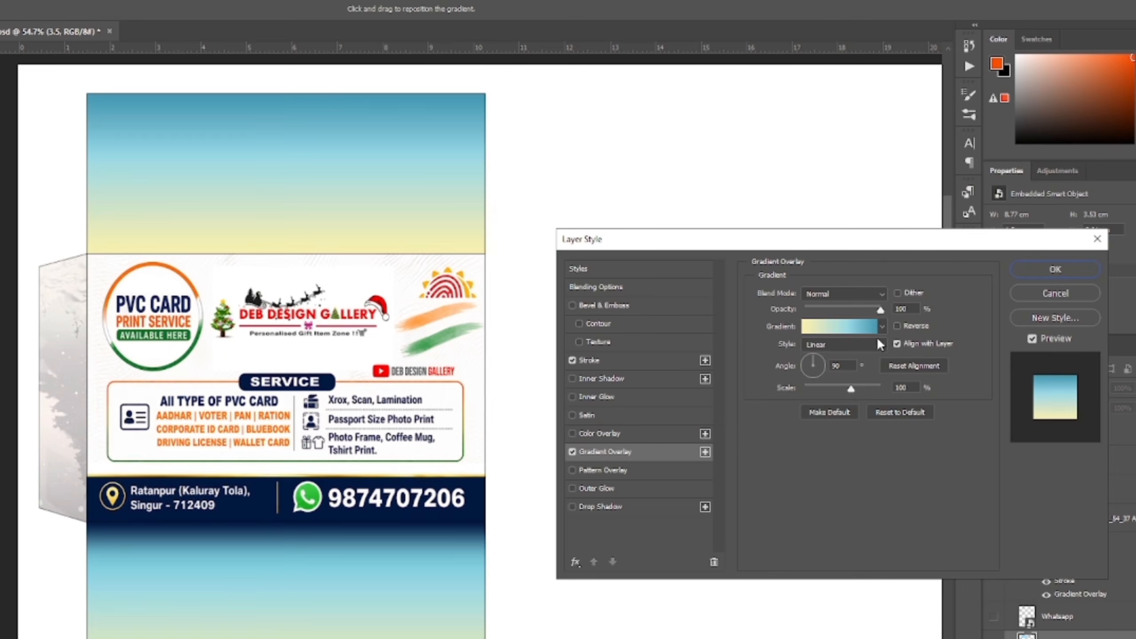
left_click(896, 327)
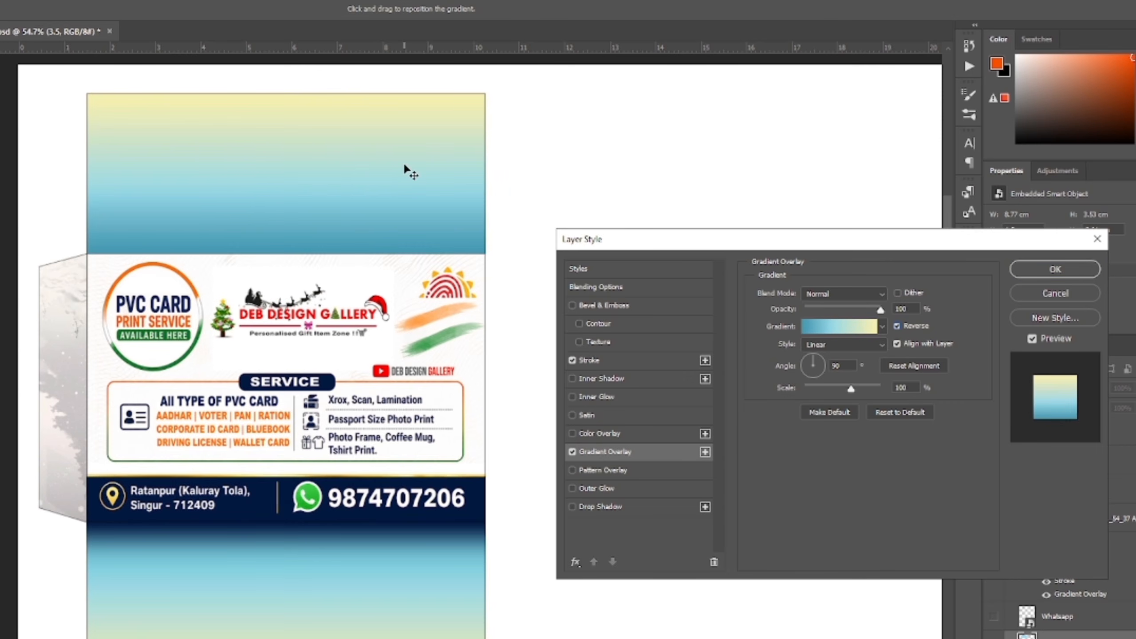
Step: Recolour the blue end stop of the upper flap's gradient with the white sampled from the front panel, and accept the gradient
left_click(837, 330)
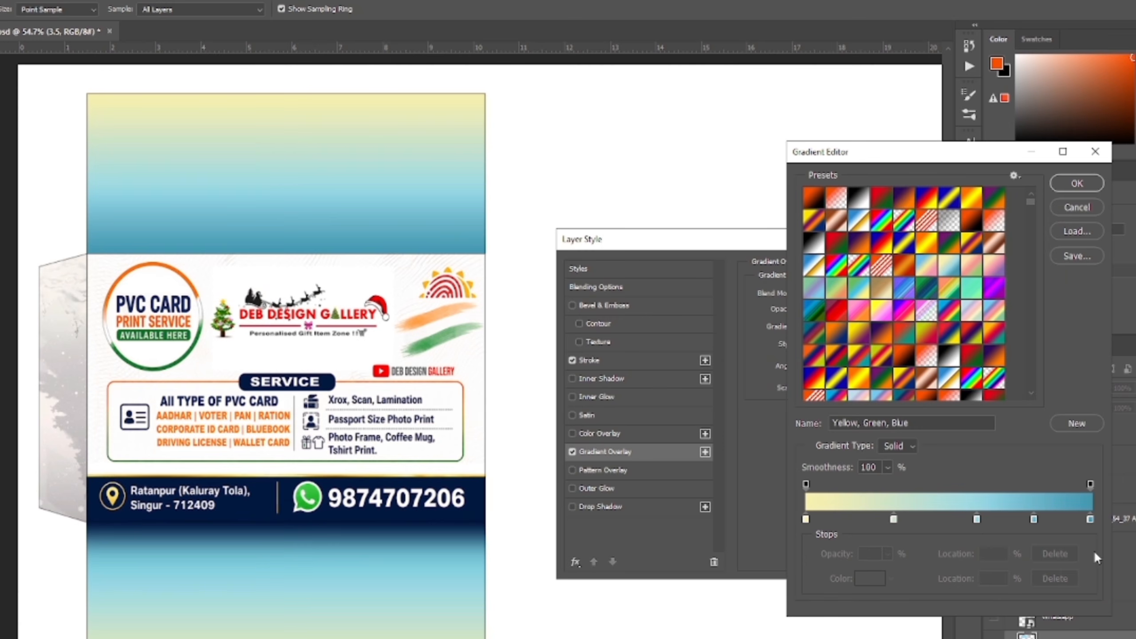
left_click(1090, 519)
left_click(870, 578)
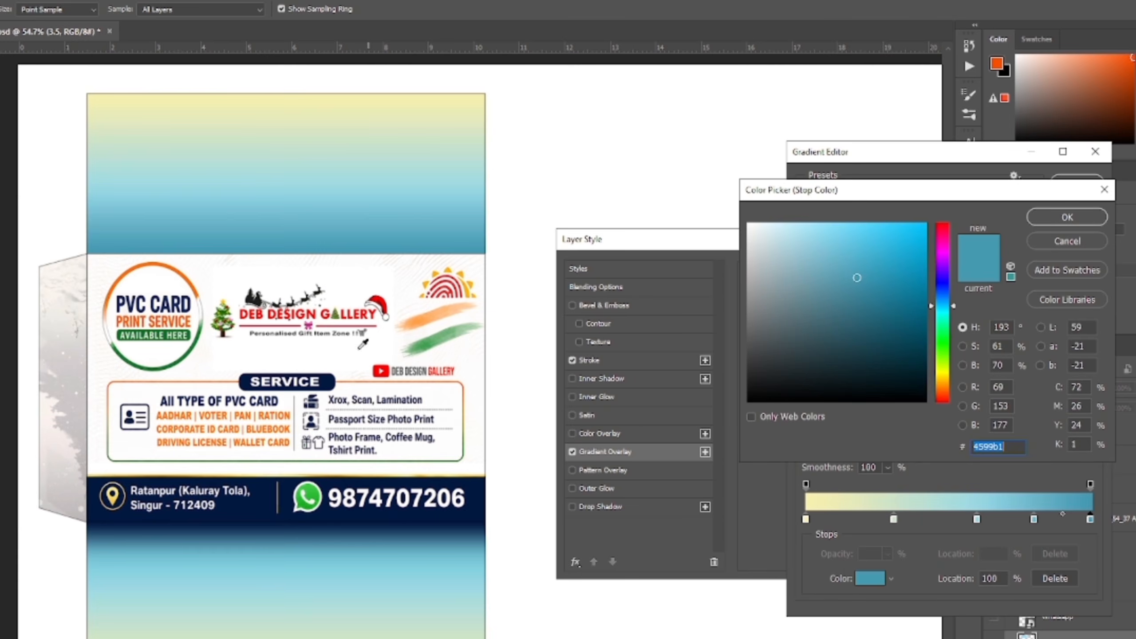
left_click(330, 260)
left_click(1068, 217)
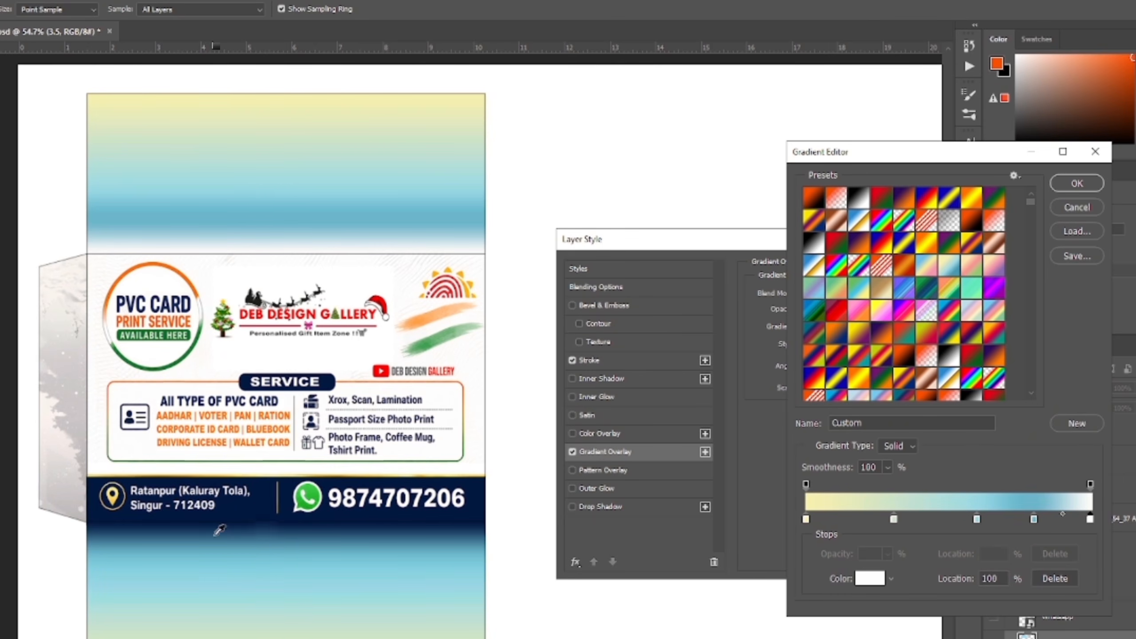
left_click(1101, 204)
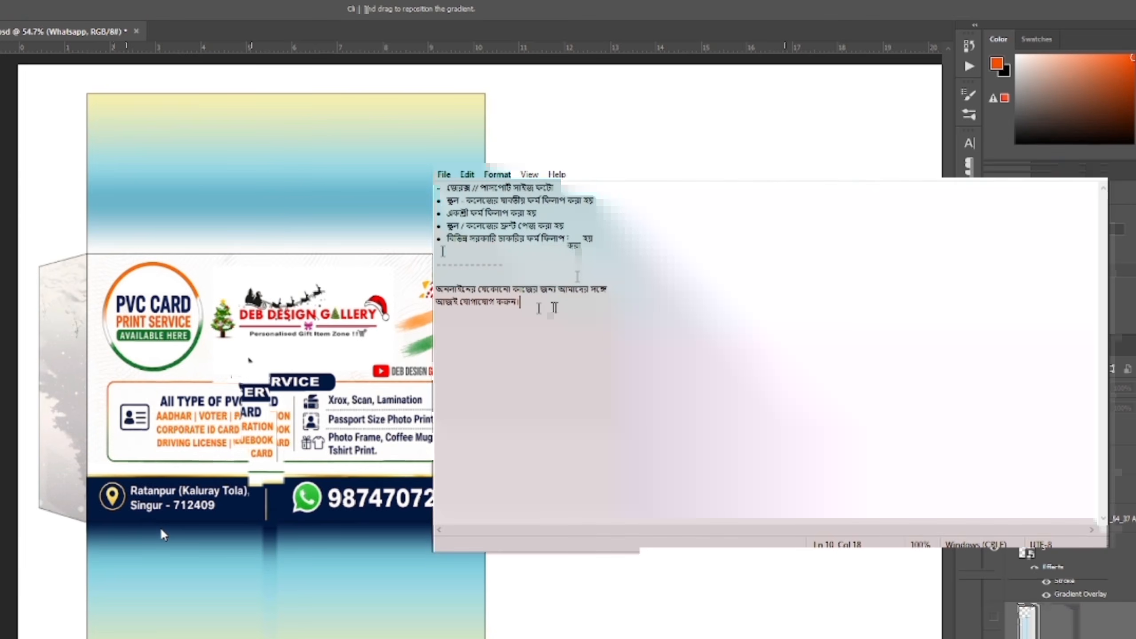
Step: Take the Bengali service list from Notepad for the upper flap, and scale the upside-down text block down to fit inside the flap
key("ctrl+a")
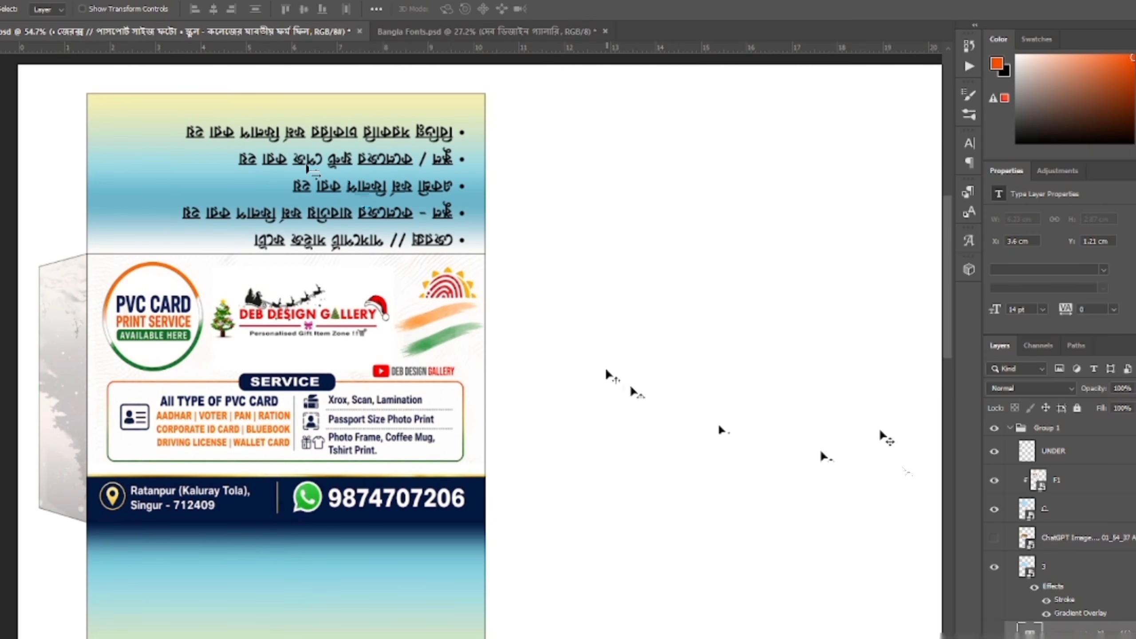
key("ctrl+t")
left_click_drag(182, 120, 261, 117)
left_click_drag(262, 157, 268, 162)
left_click_drag(420, 211, 422, 204)
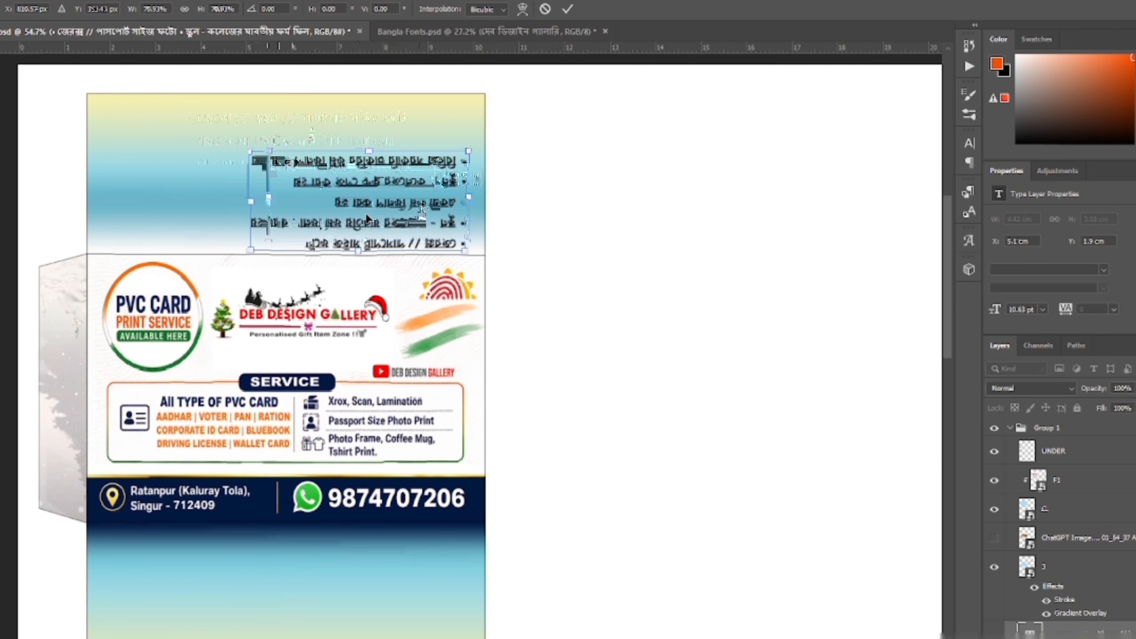
key("ctrl+0")
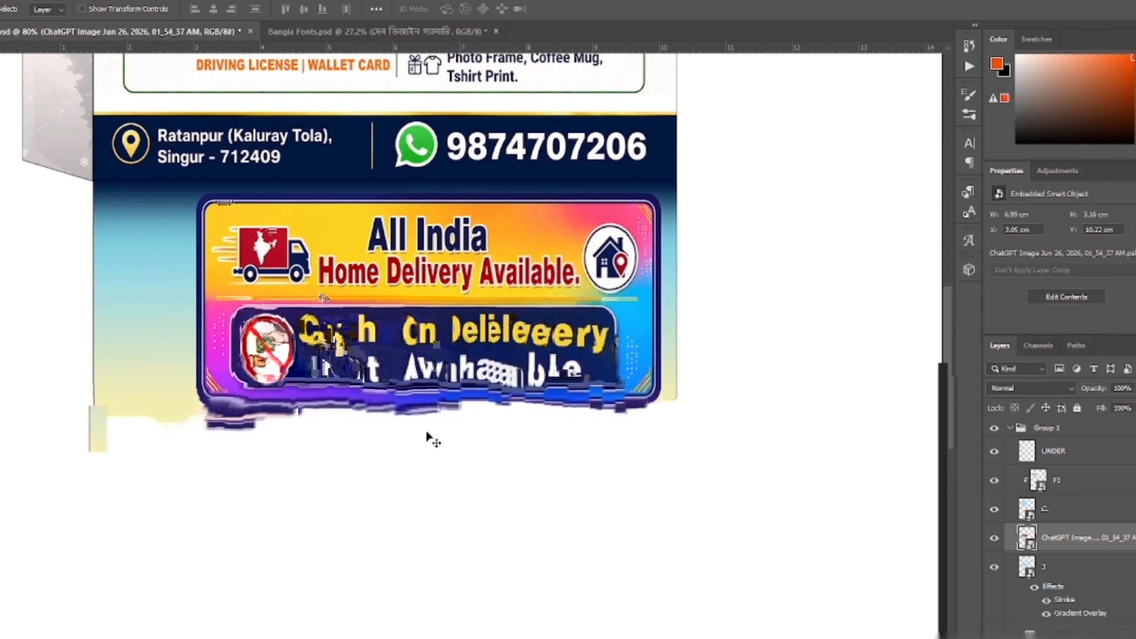
scroll(541, 391, "up", 3)
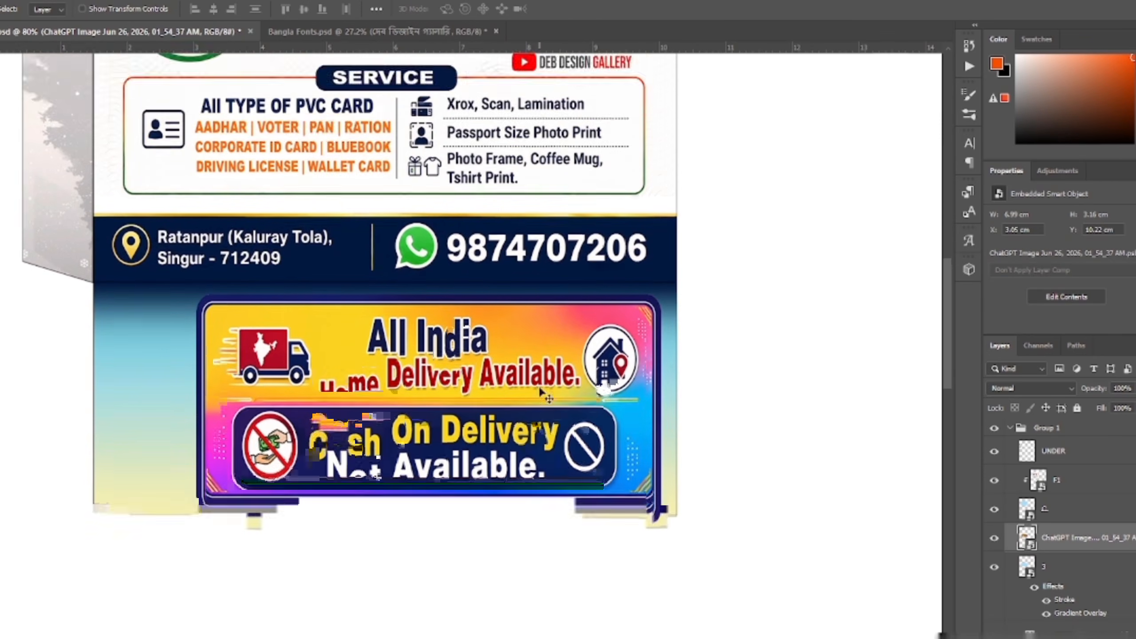
scroll(540, 391, "up", 1)
scroll(540, 392, "down", 5)
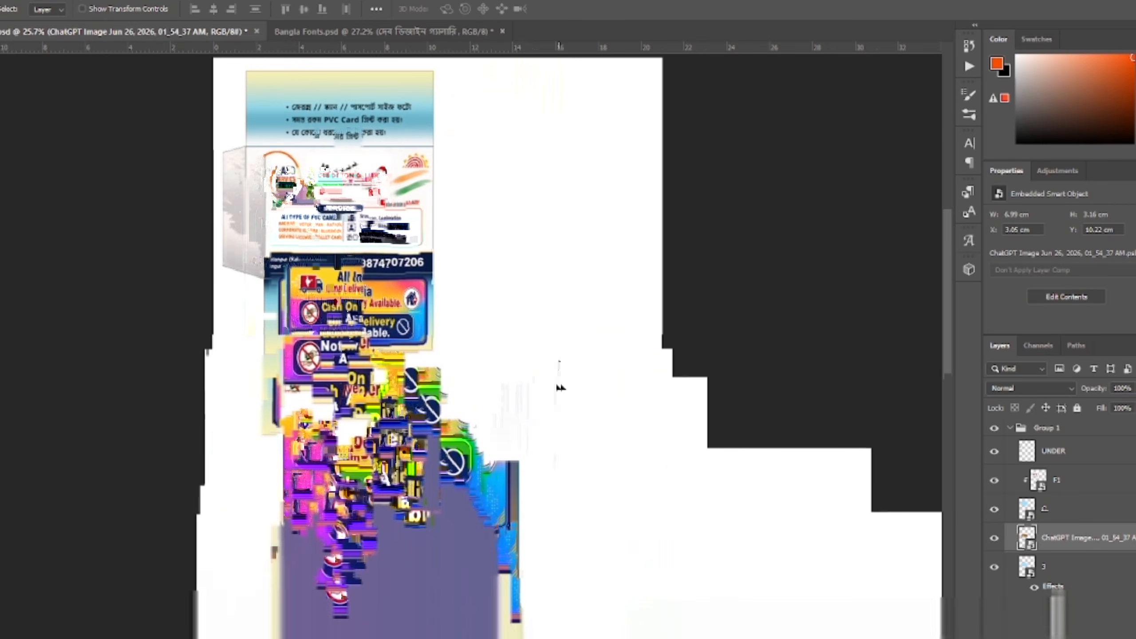
Step: Duplicate Group 1 horizontally about 10 cm to the right, and nudge the copy back until its side flap meets the first envelope's edge
left_click(1012, 429)
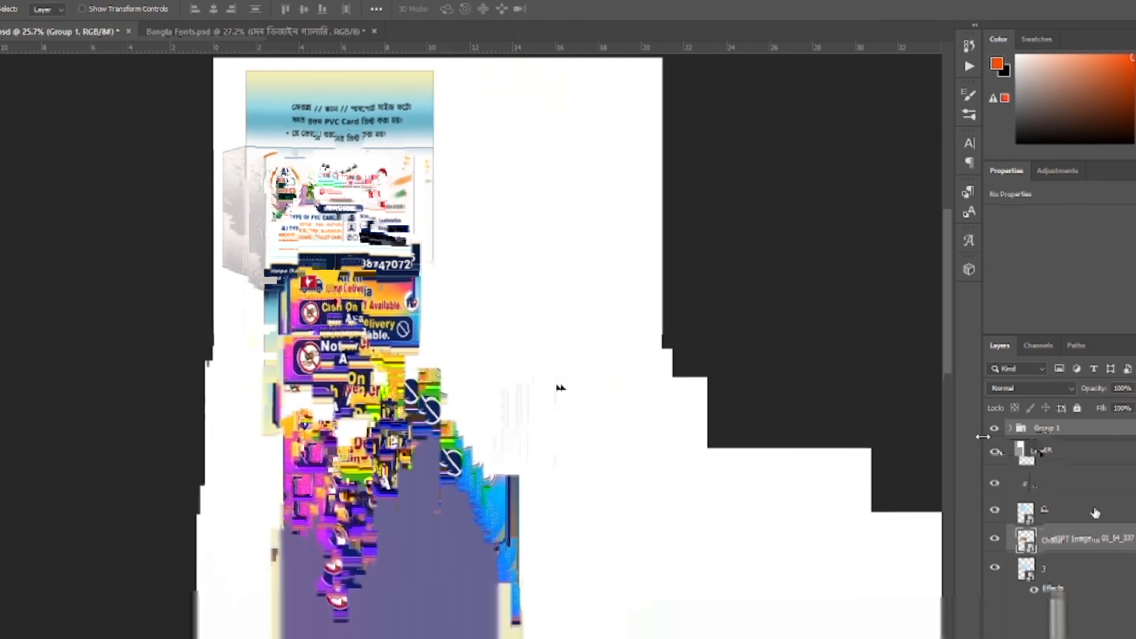
left_click_drag(377, 191, 574, 191, "alt")
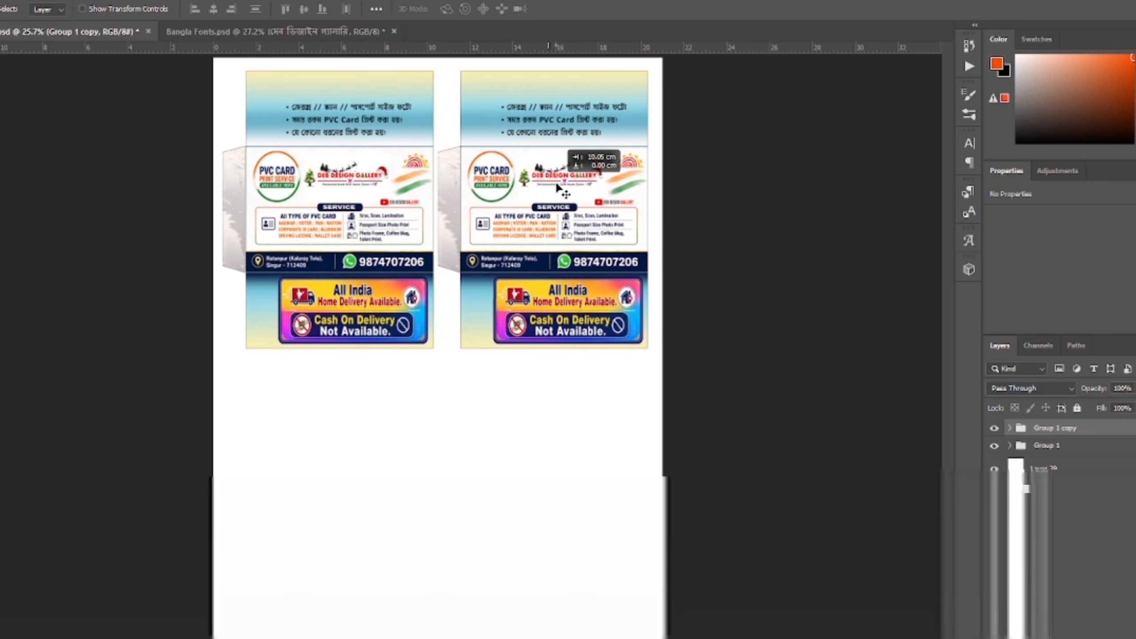
scroll(499, 183, "up", 4)
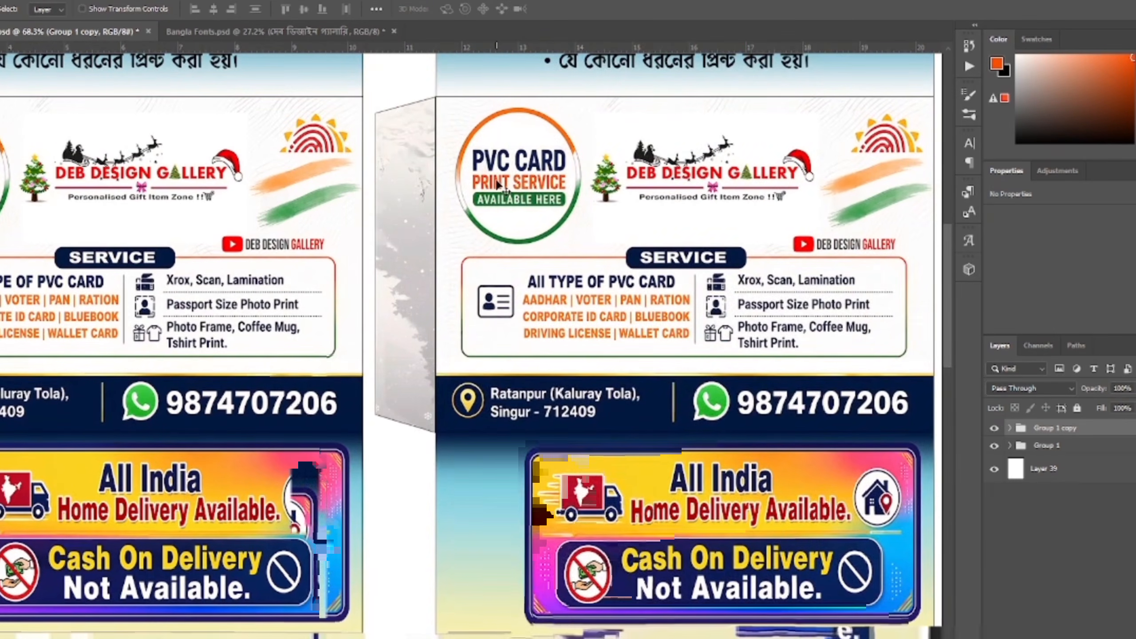
key("shift+Left")
key("shift+Left")
key("shift+Left")
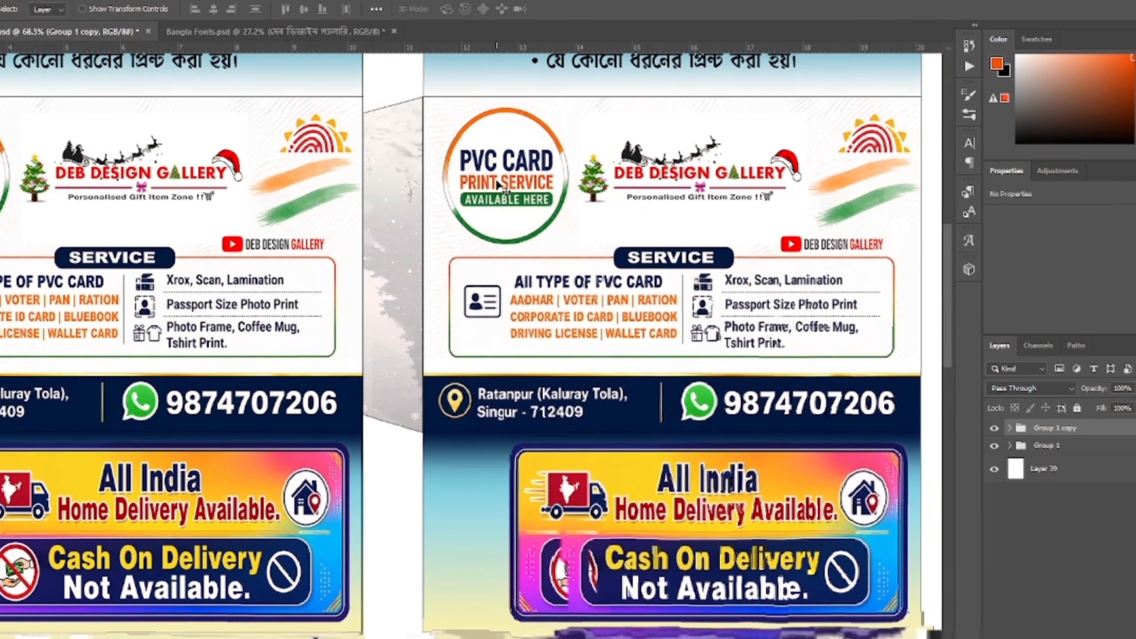
Step: Duplicate both envelope groups straight down as a second row, and move the copies up until they sit flush against the first row
scroll(497, 183, "down", 3)
left_click(1047, 445, "shift")
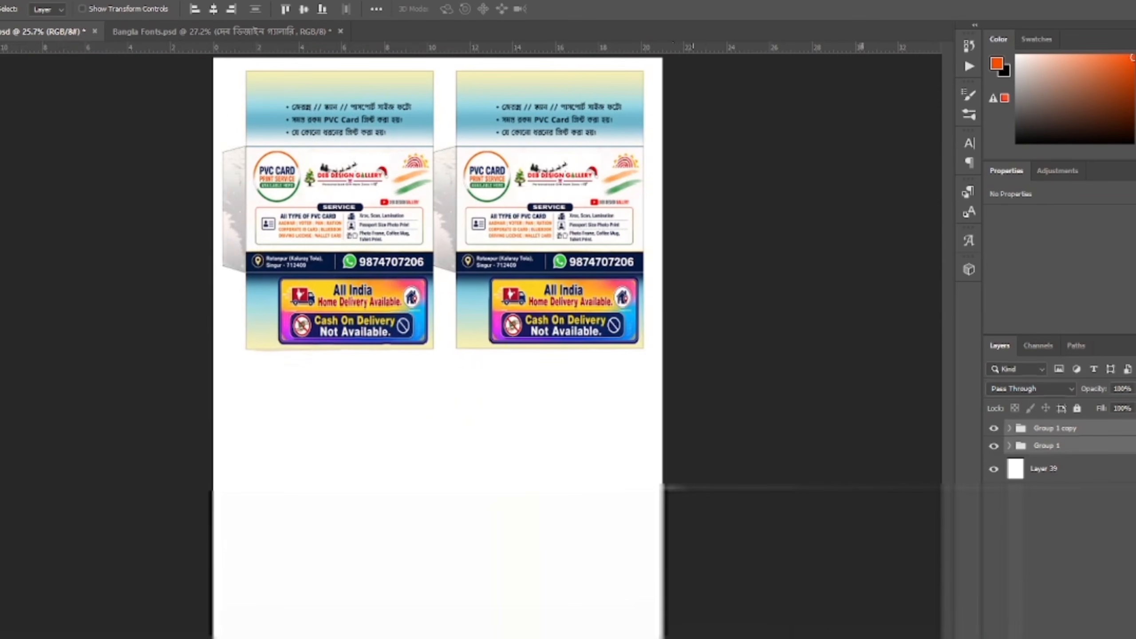
left_click_drag(533, 146, 535, 385)
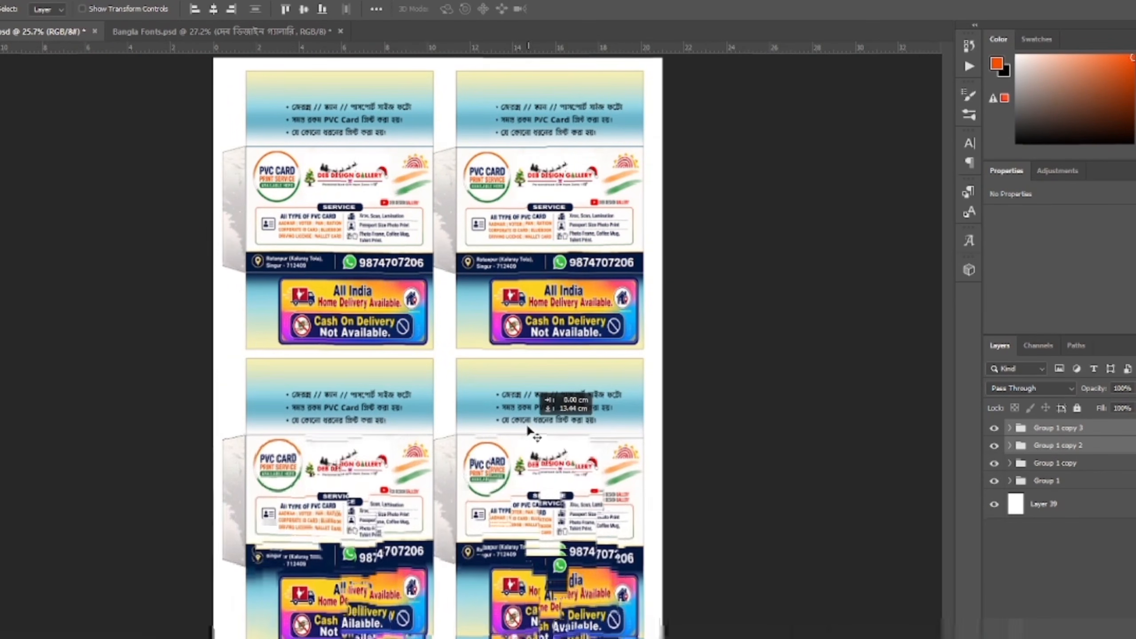
scroll(438, 344, "up", 5)
left_click_drag(572, 451, 569, 416)
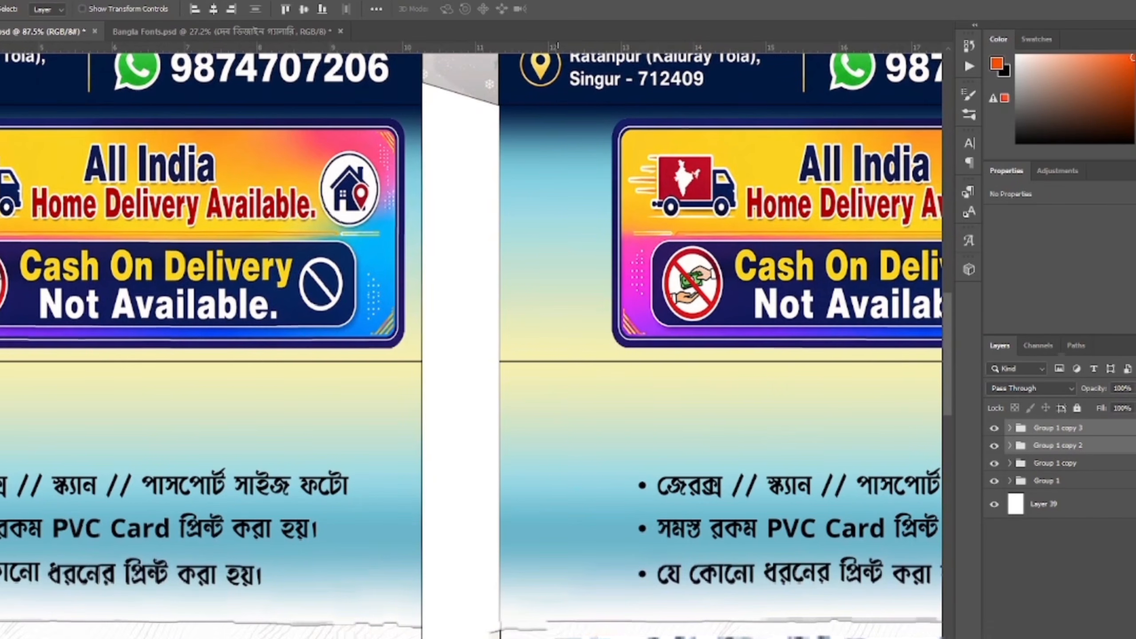